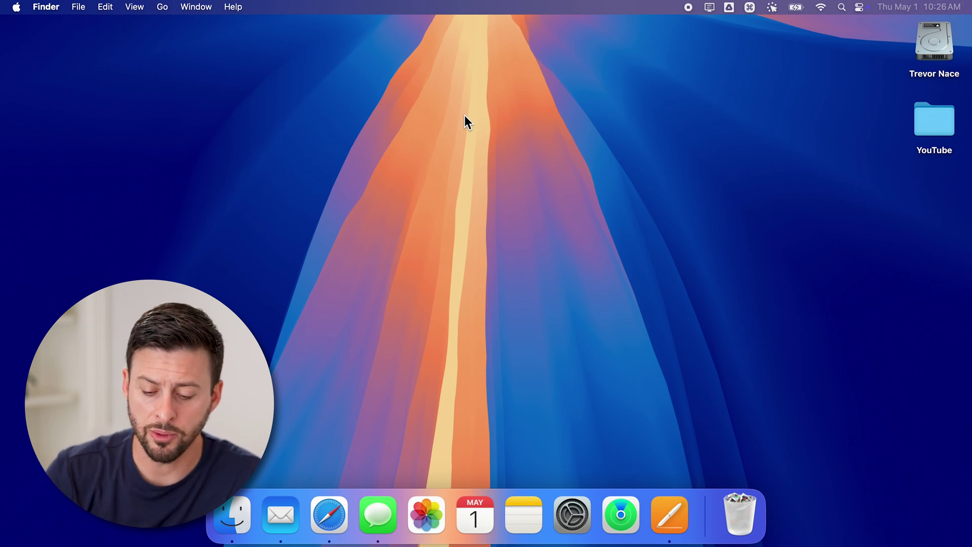
Open the Untitled Pages report and select the line 'This is more of my report'
left_click(662, 518)
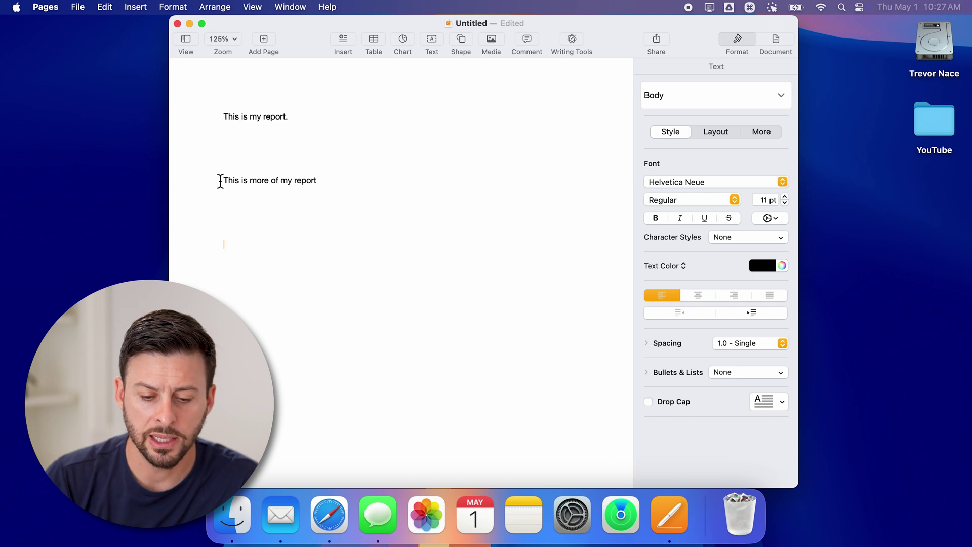
left_click_drag(220, 181, 325, 180)
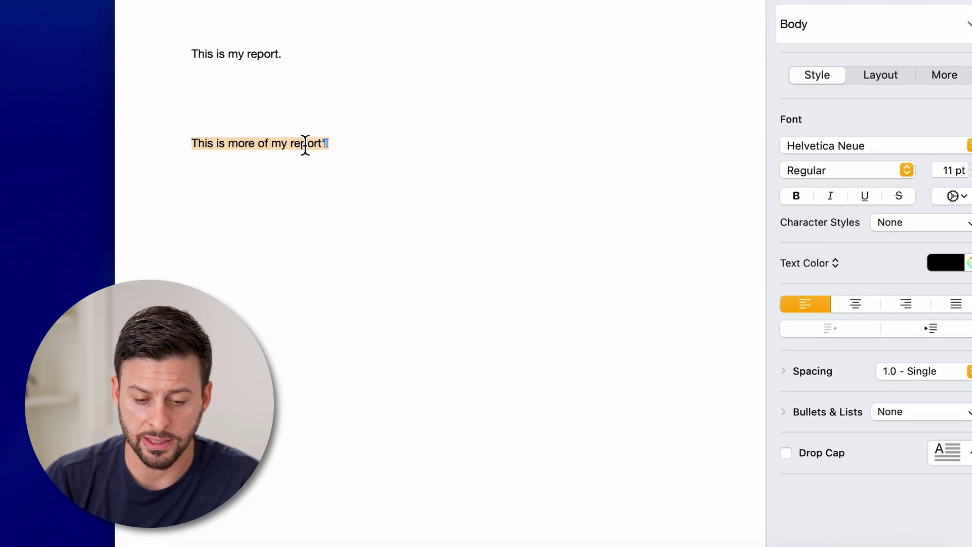
Read the selected line aloud with Speech > Start Speaking, raising the volume
right_click(305, 145)
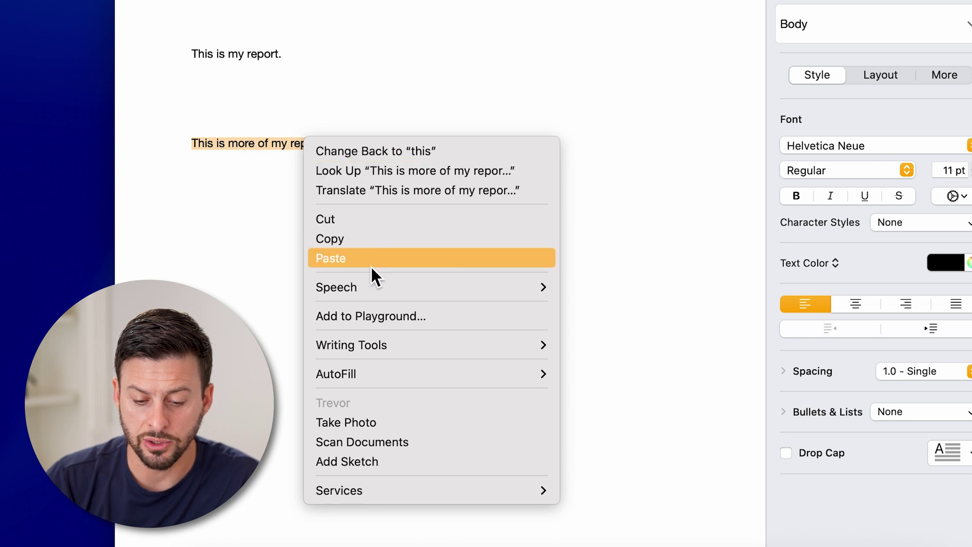
mouse_move(335, 287)
left_click(589, 286)
key("XF86AudioRaiseVolume")
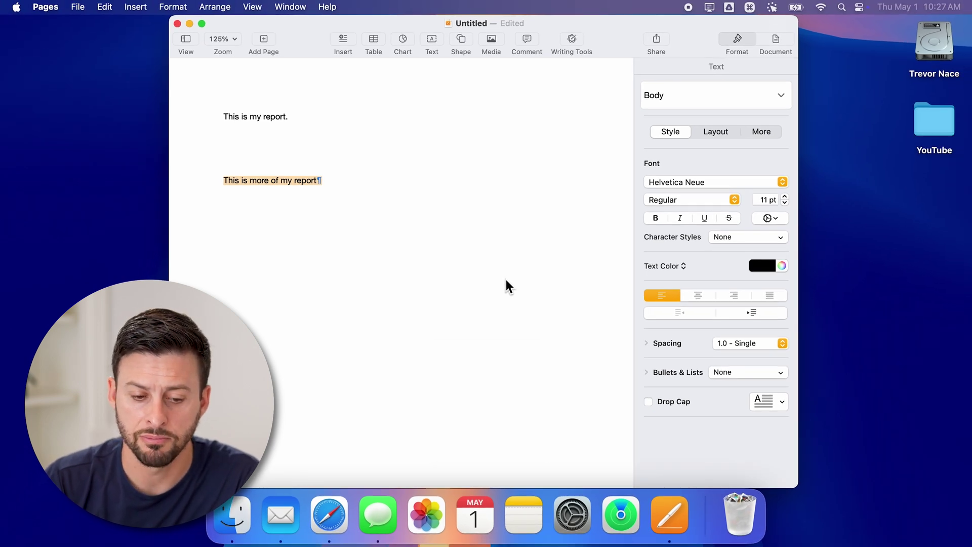
Place the caret on the empty line below 'This is more of my report'
left_click(316, 223)
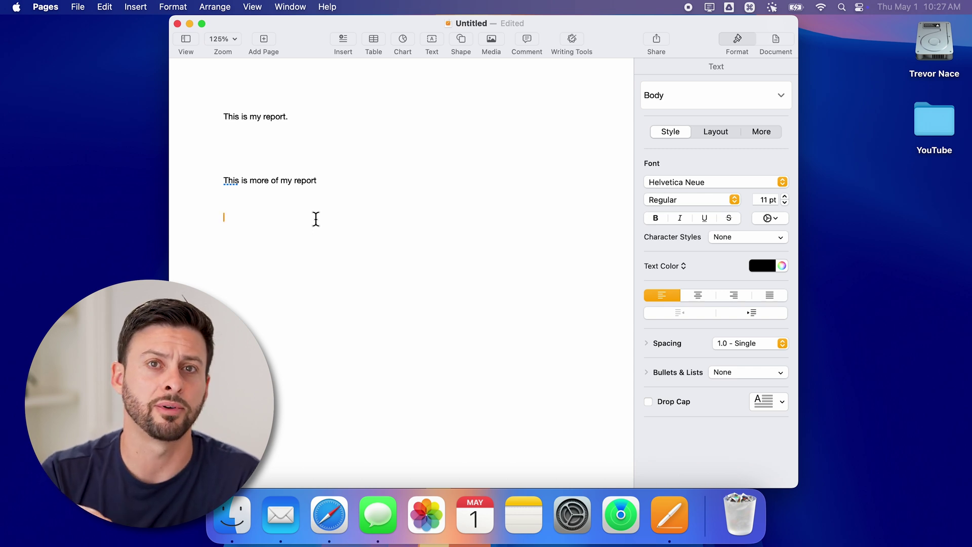
Dictate the paragraph ending 'when I'm done, I can just go on here and'
key("F5")
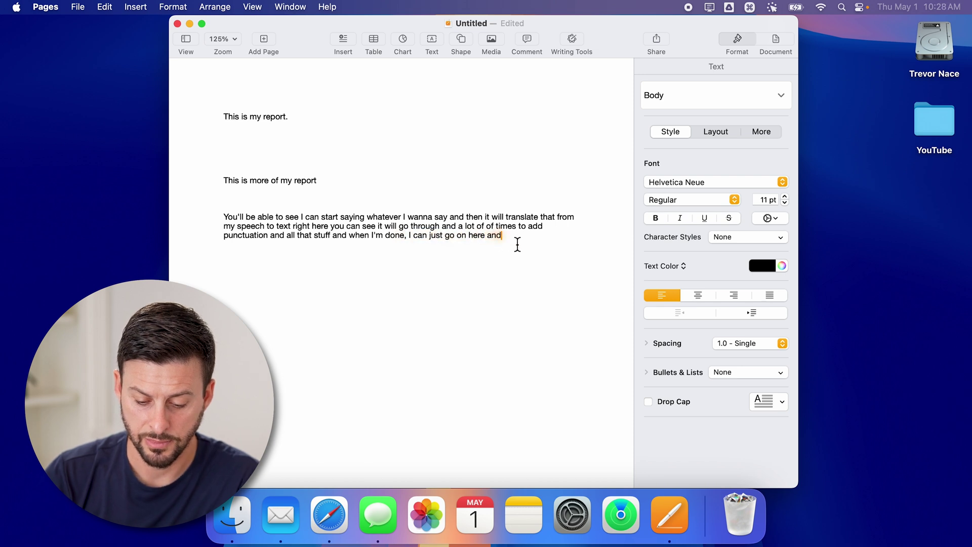
key("F5")
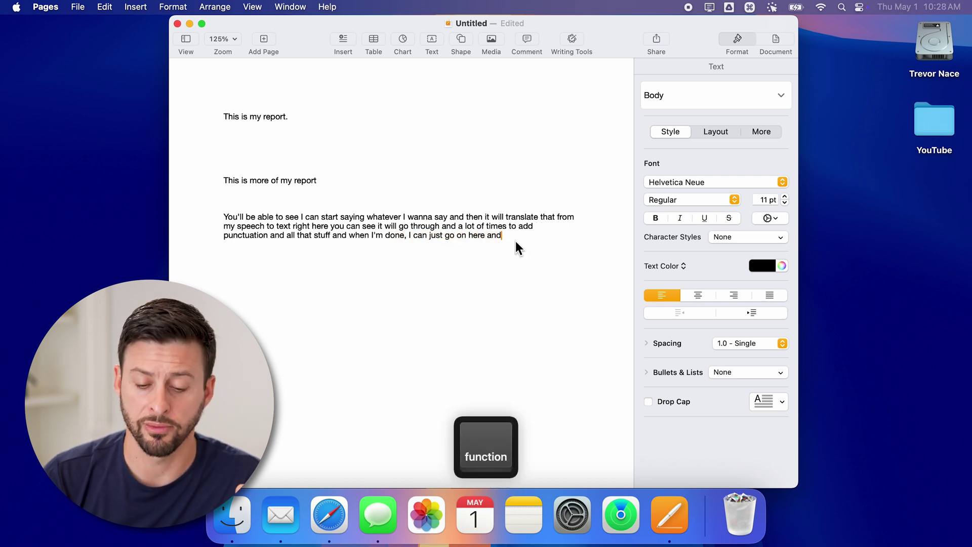